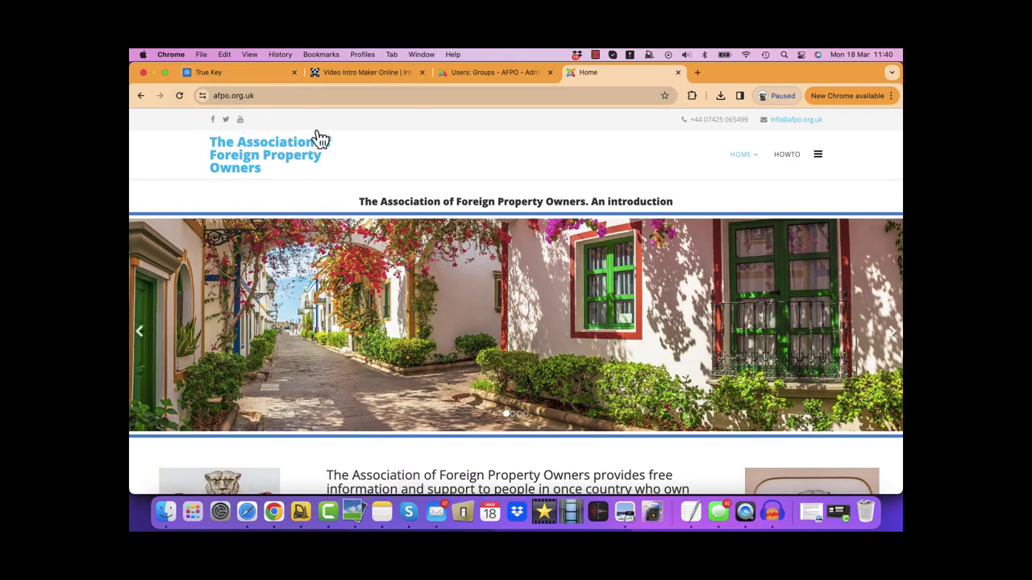
Log in to the AFPO website through the home page's Login Form with the account username and password.
scroll(390, 171, "down", 1)
scroll(391, 170, "down", 15)
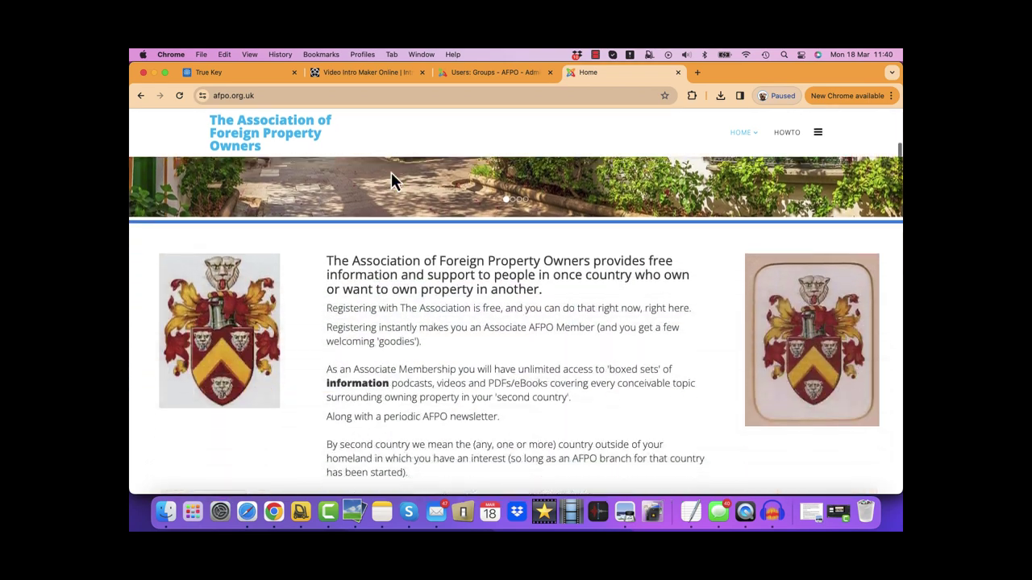
scroll(390, 170, "down", 10)
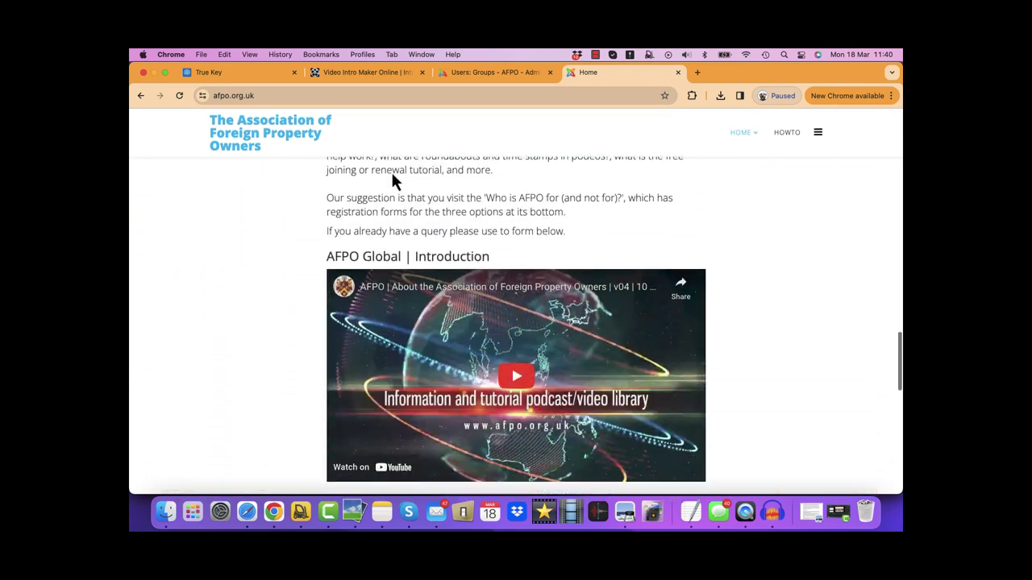
scroll(393, 174, "down", 5)
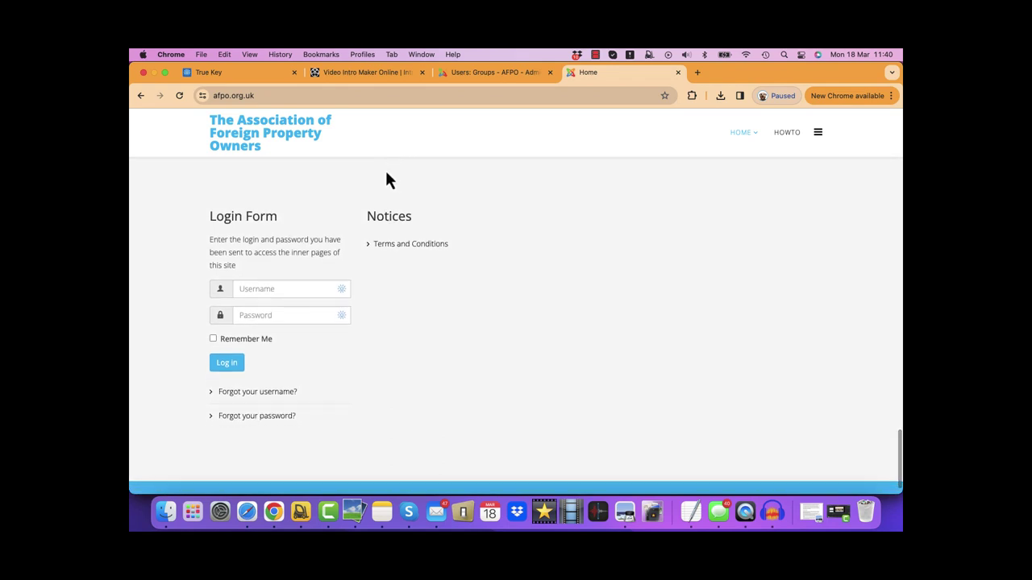
left_click(245, 289)
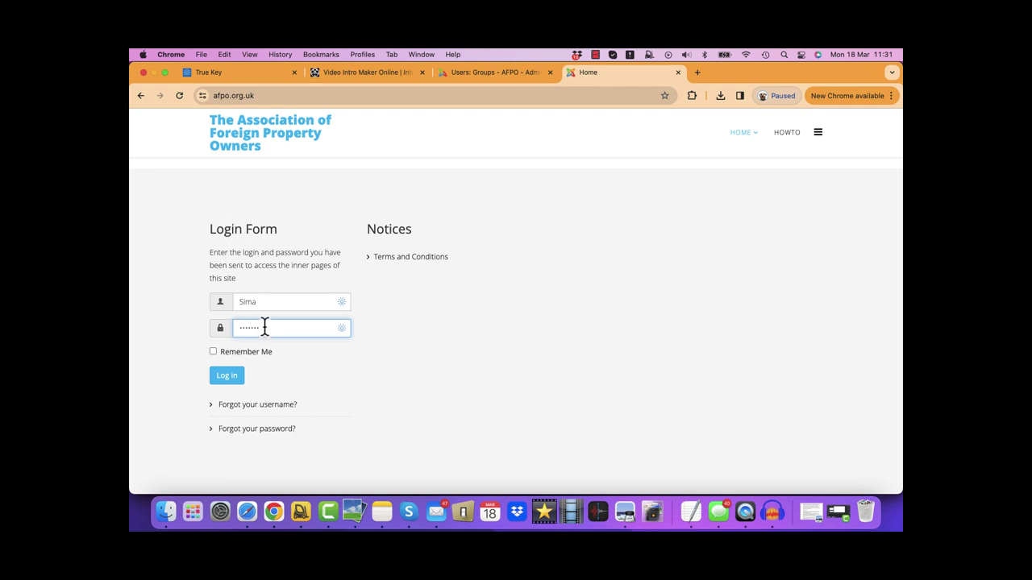
left_click(214, 352)
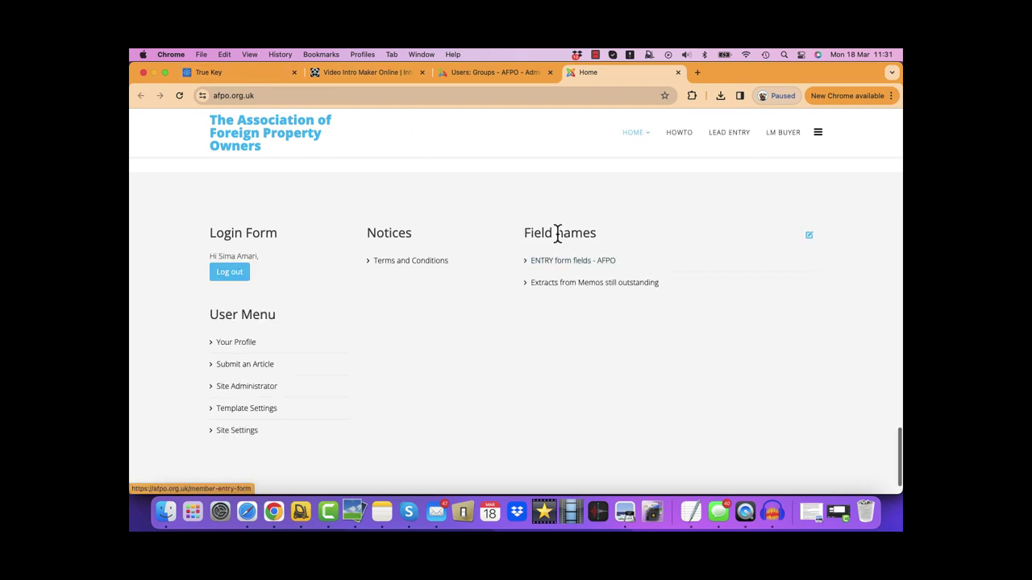
Open the Lead Entry database and the record of the client whose country is ES.
scroll(557, 233, "down", 1)
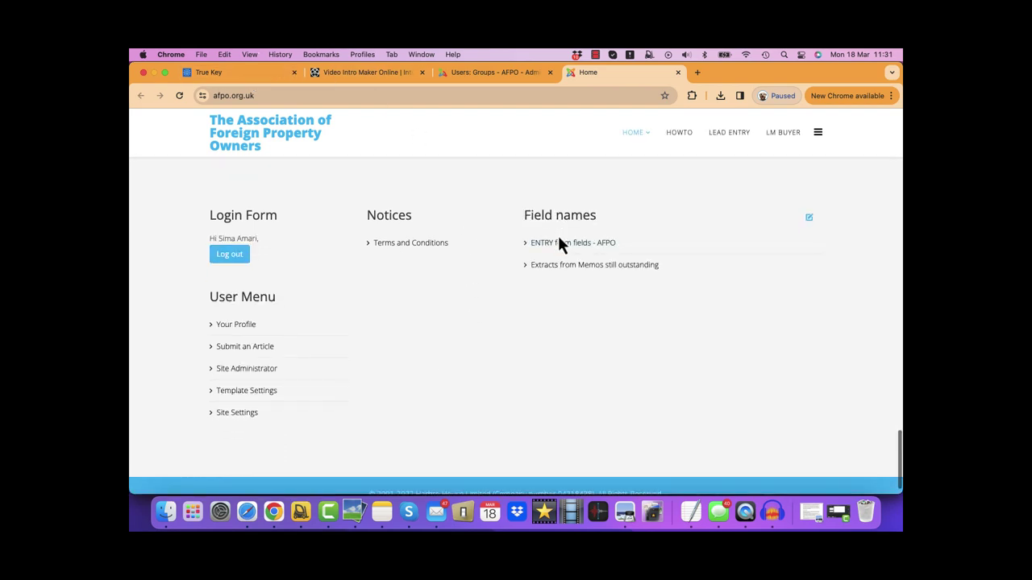
left_click(230, 254)
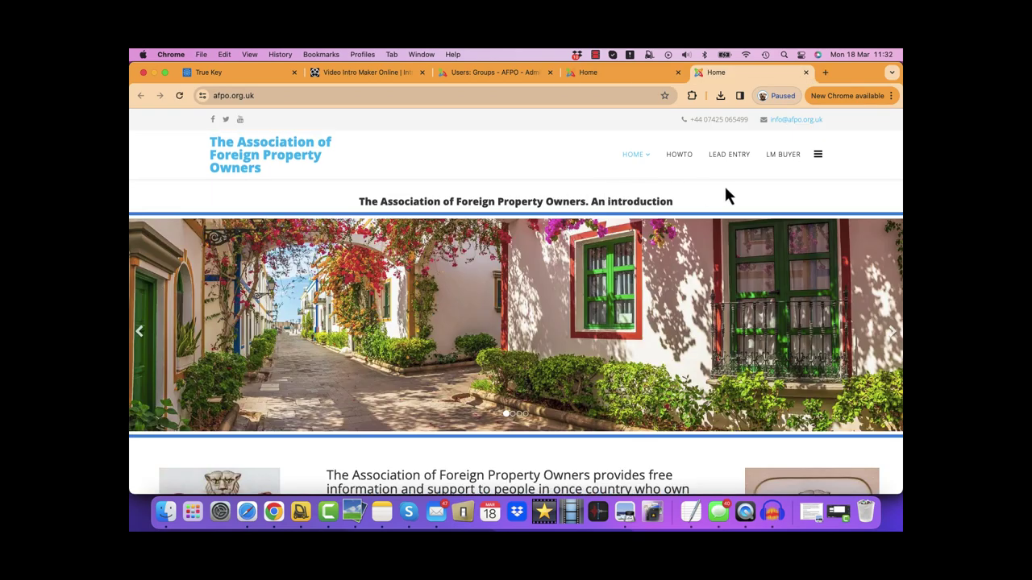
left_click(729, 158)
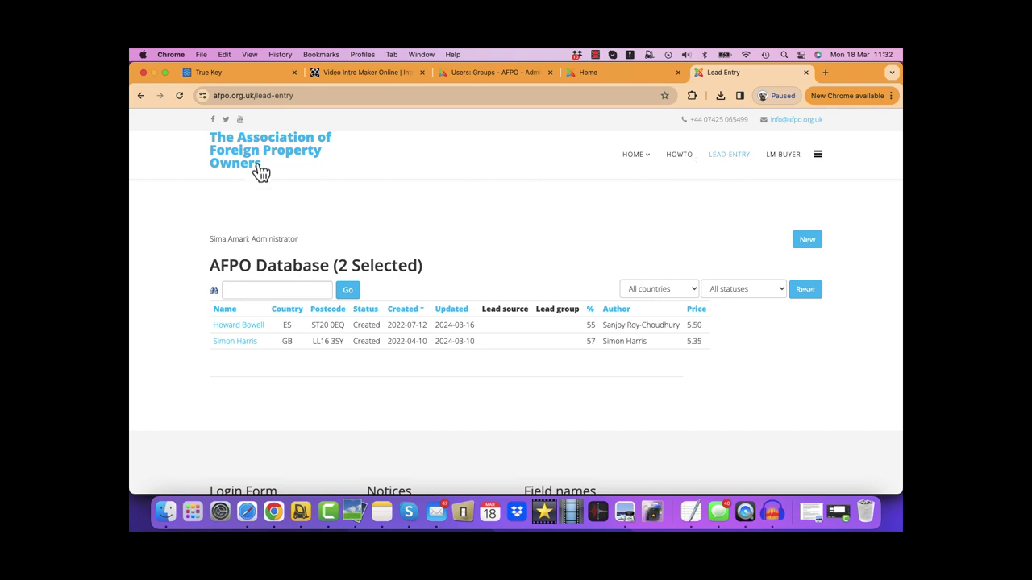
left_click(235, 326)
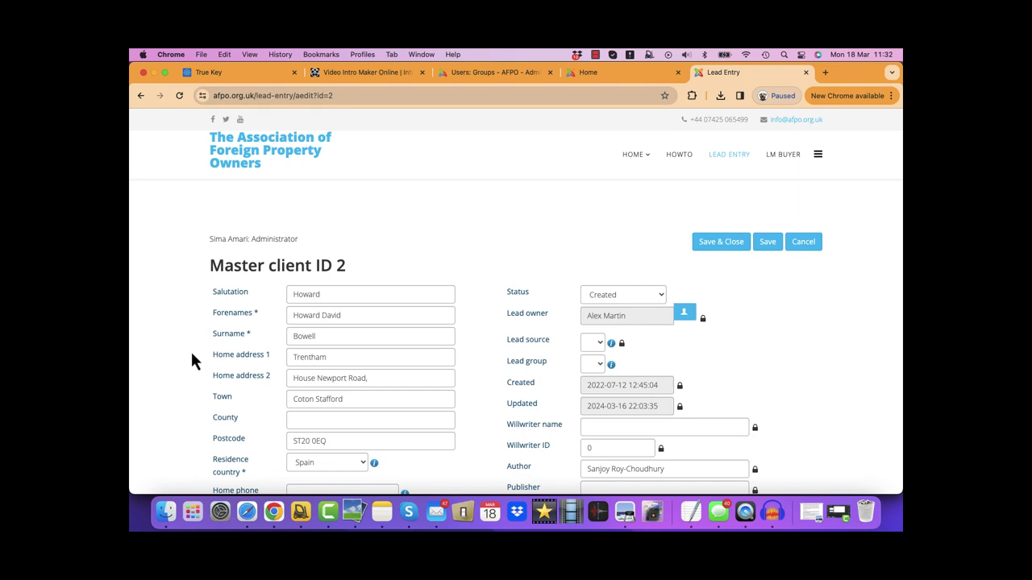
Examine the client record's general fields, from name and address to lead status, history and the Publisher pricing details.
scroll(192, 360, "down", 2)
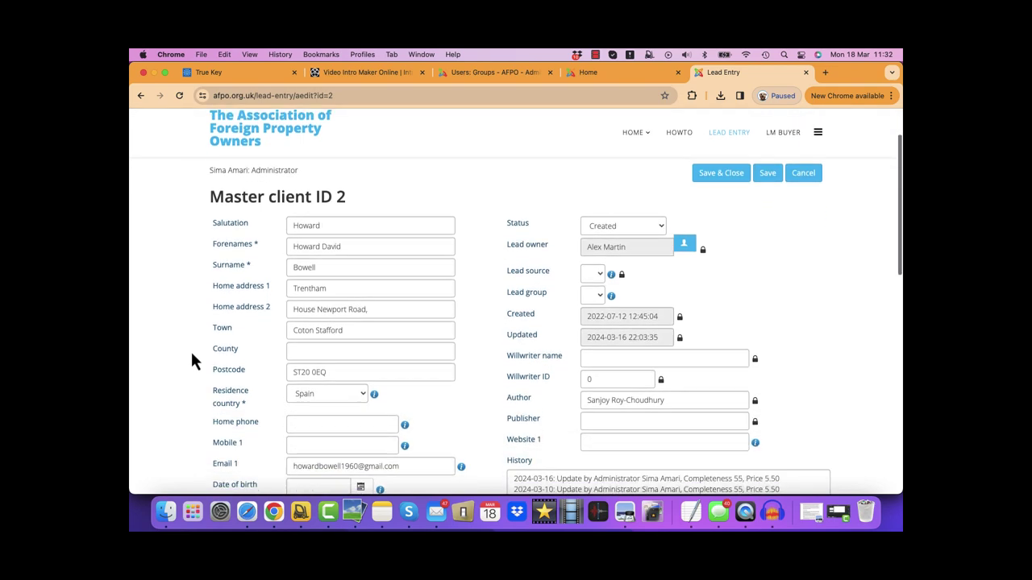
scroll(192, 360, "down", 1)
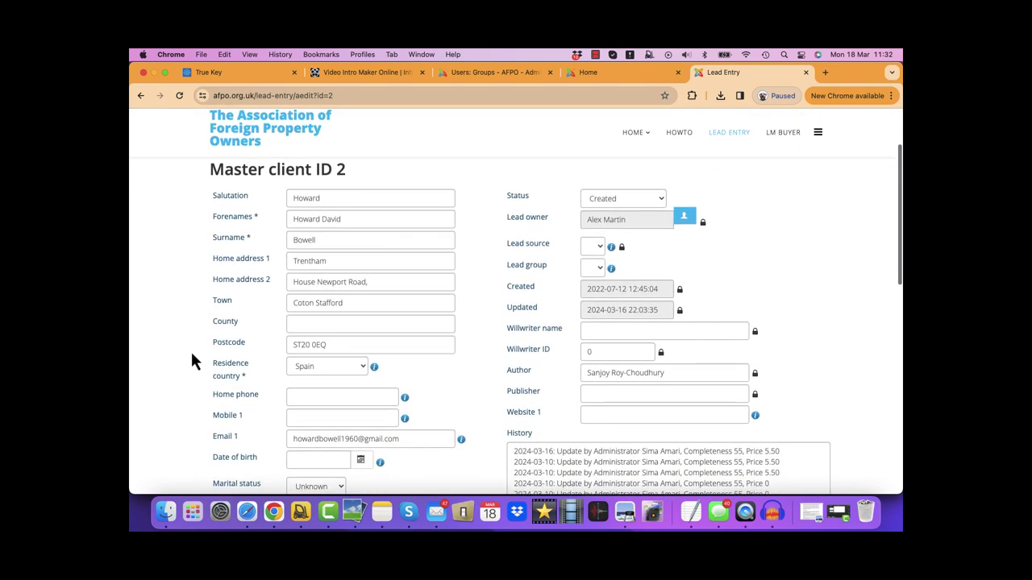
scroll(192, 356, "down", 1)
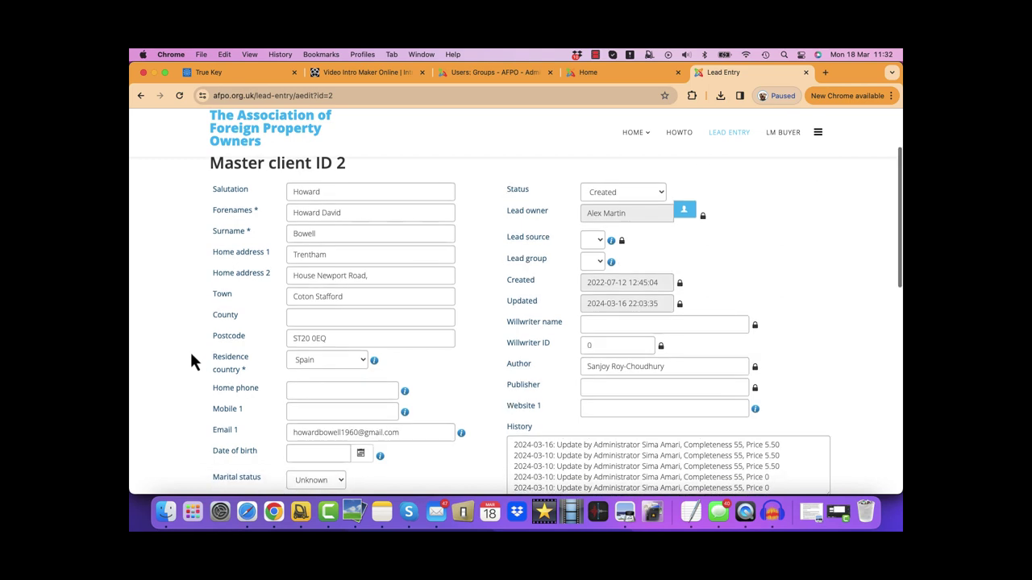
scroll(191, 355, "down", 1)
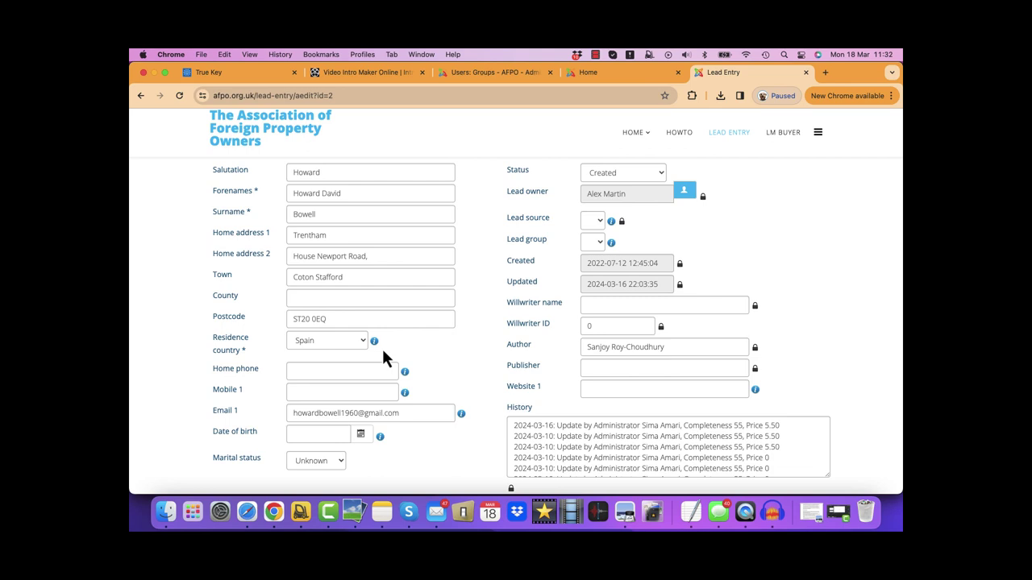
mouse_move(377, 347)
scroll(439, 357, "down", 2)
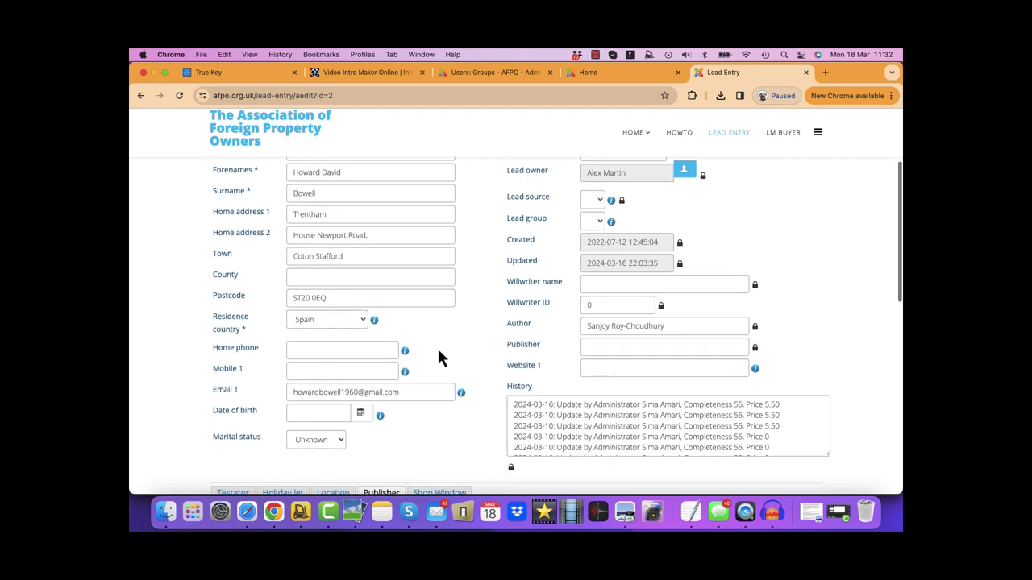
scroll(439, 353, "down", 2)
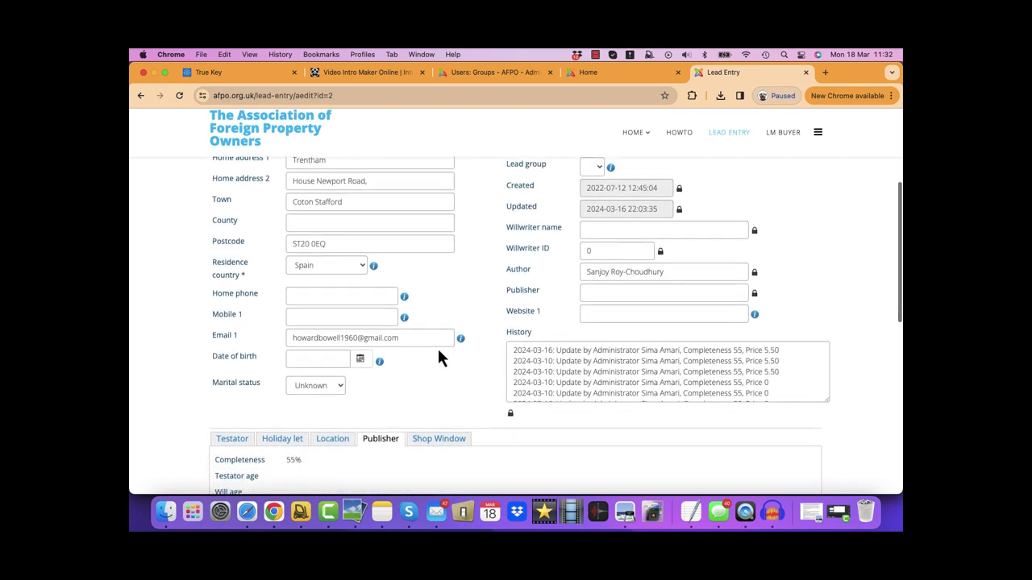
scroll(439, 357, "down", 3)
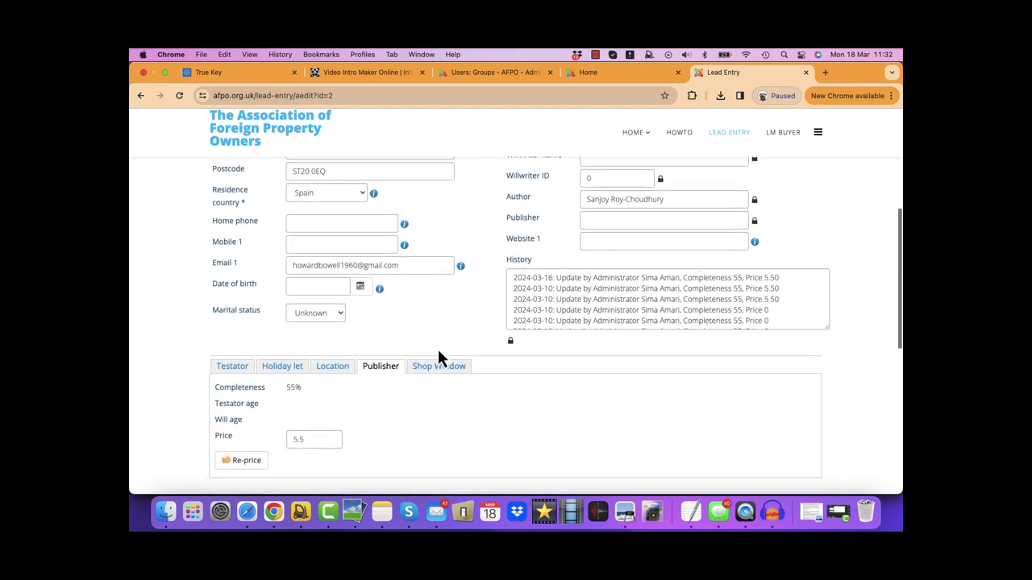
scroll(439, 355, "down", 1)
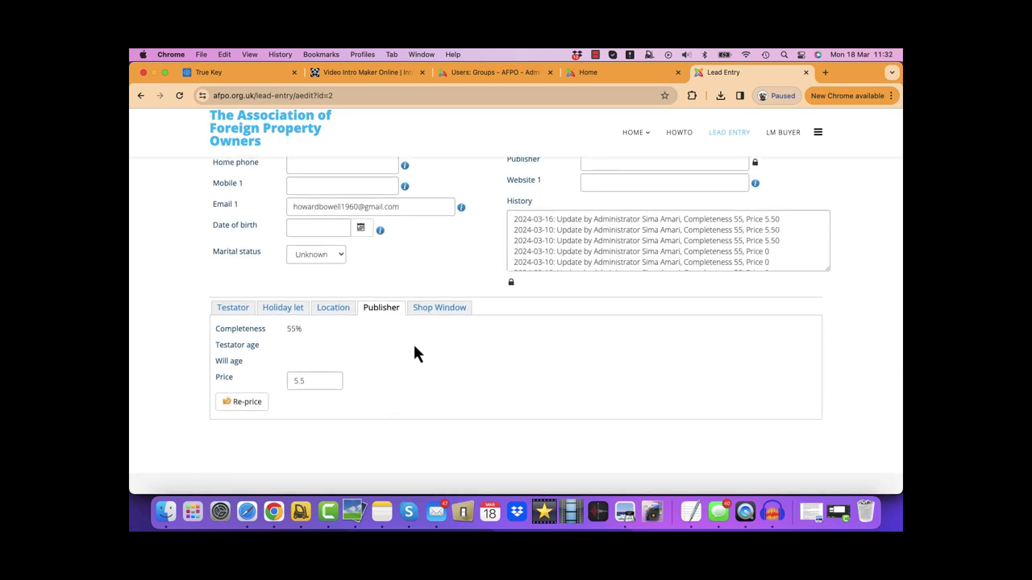
Review the client's Testator details and the Holiday let property, contact, website and family information.
left_click(234, 311)
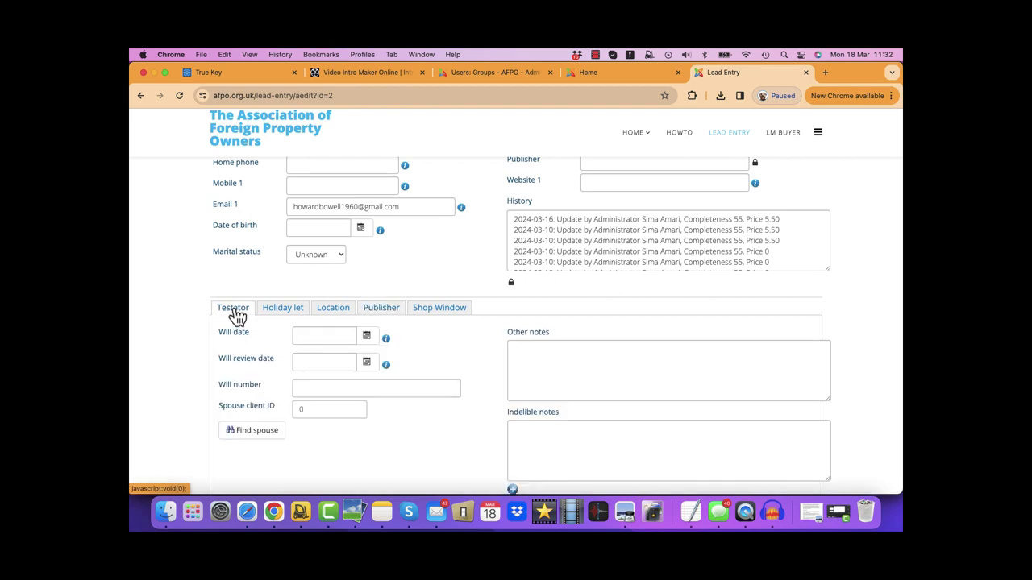
left_click(282, 311)
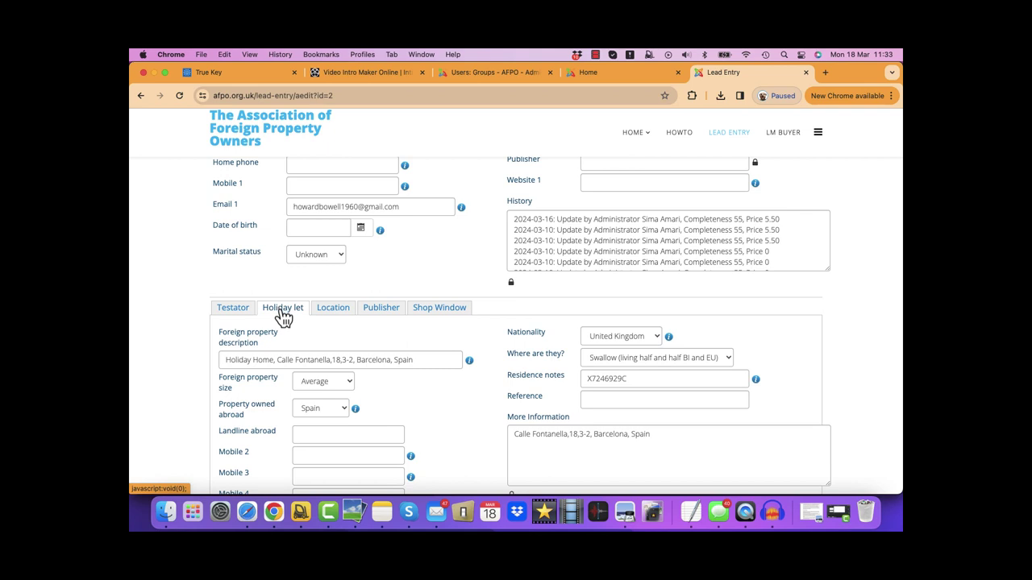
scroll(288, 326, "down", 3)
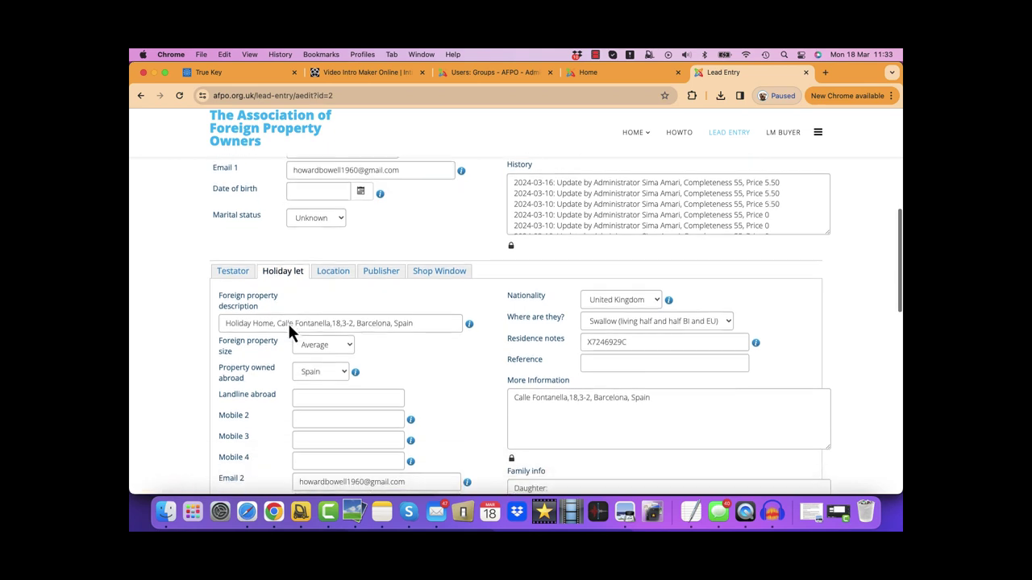
scroll(289, 329, "down", 2)
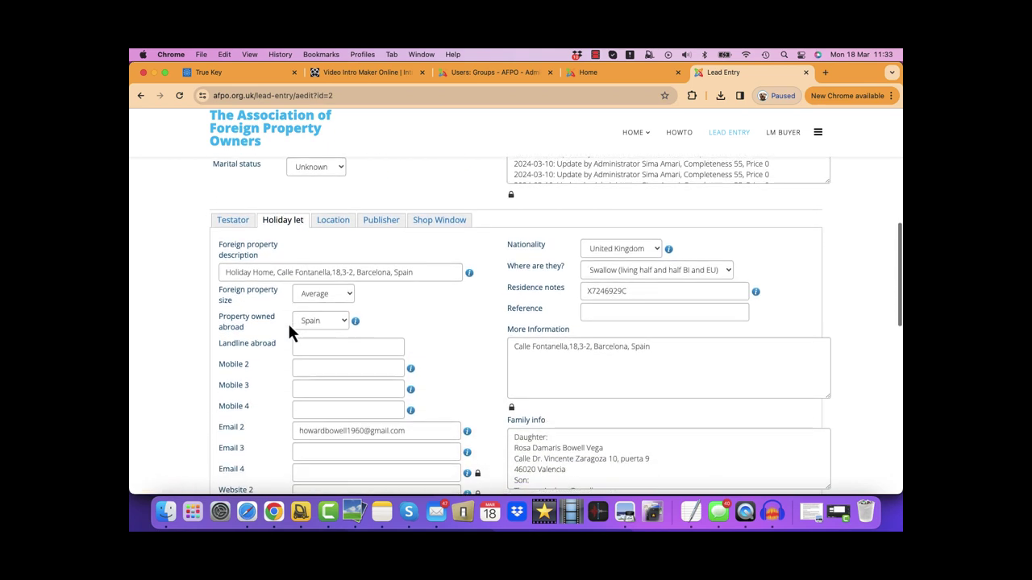
scroll(289, 329, "down", 4)
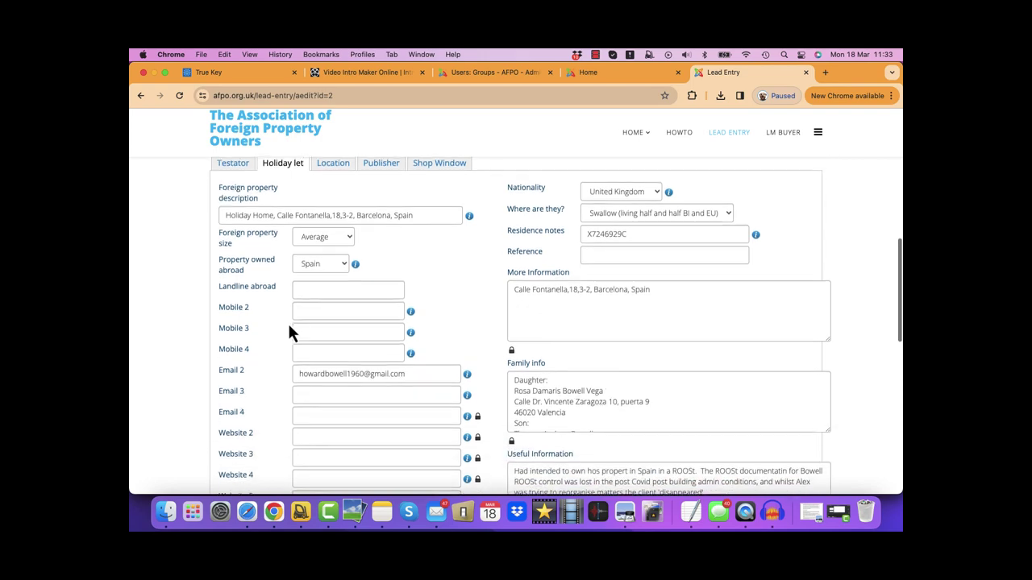
scroll(289, 327, "down", 2)
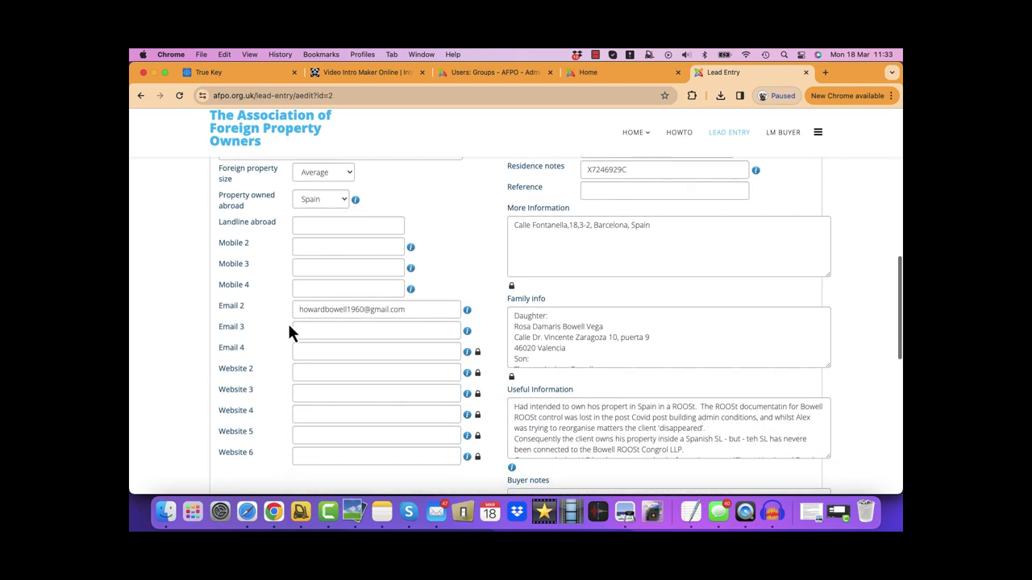
scroll(290, 330, "up", 1)
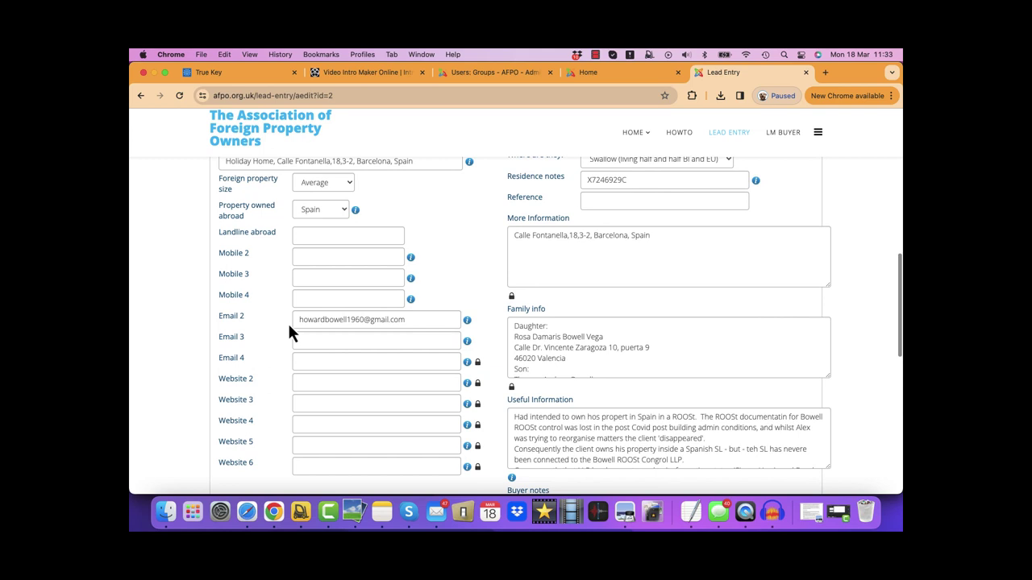
scroll(288, 329, "up", 5)
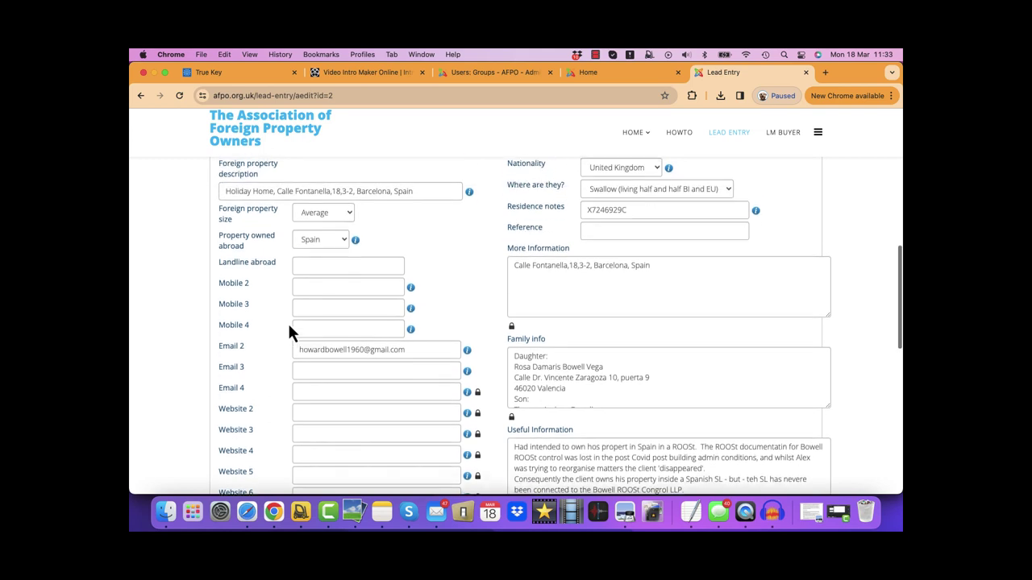
scroll(288, 322, "up", 3)
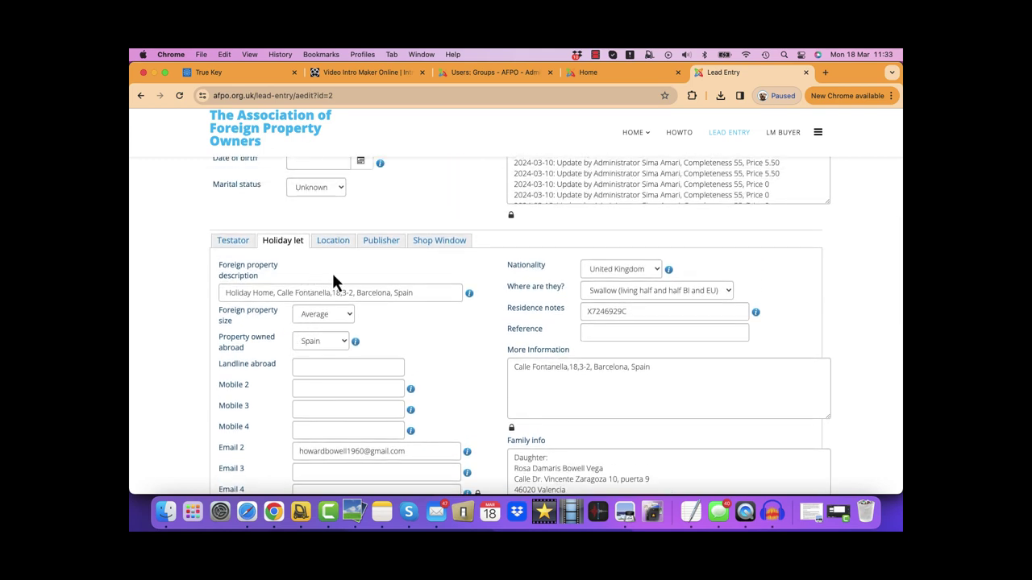
View the client record's Location, Publisher and Shop Window sections.
left_click(341, 243)
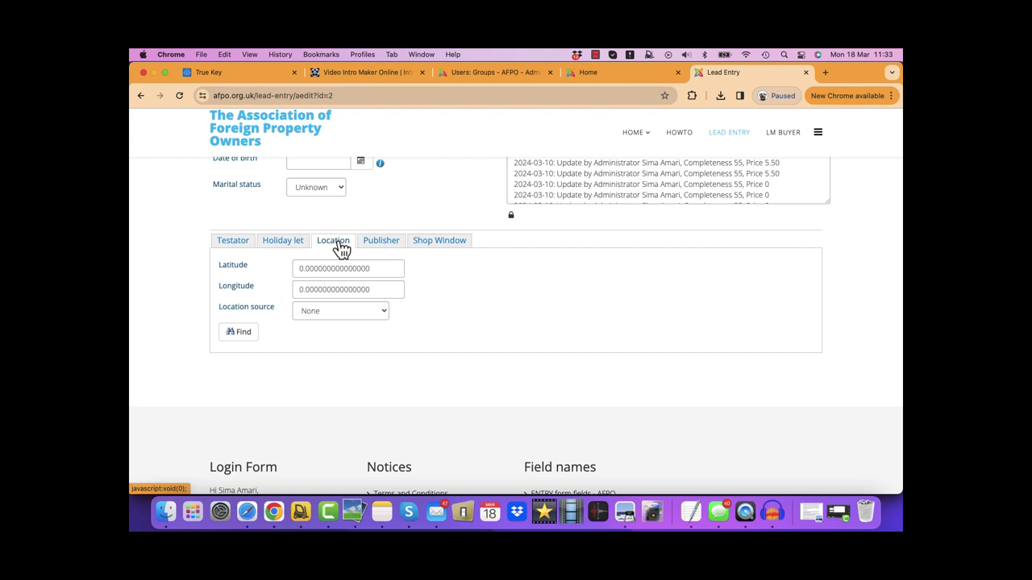
left_click(382, 246)
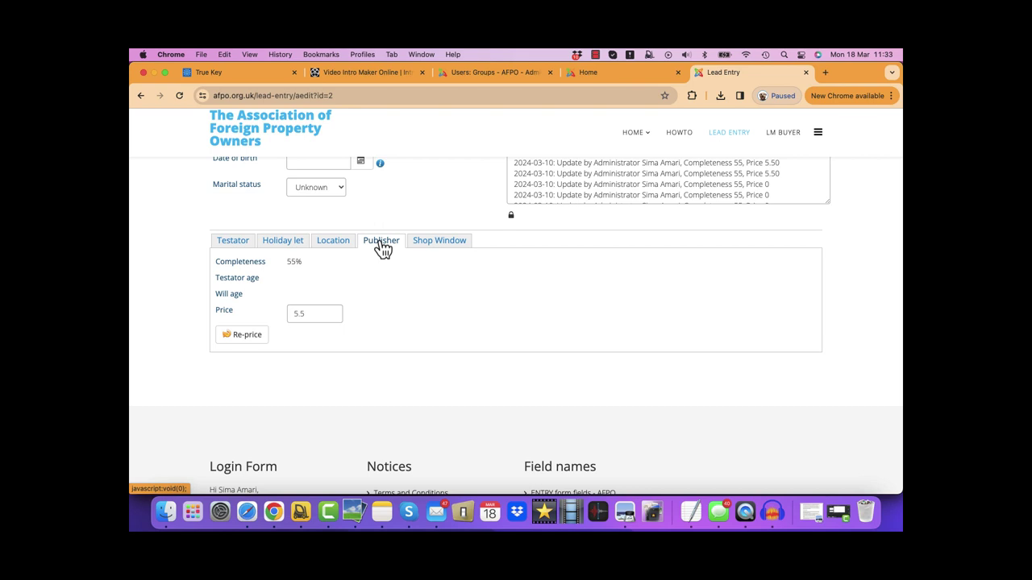
left_click(425, 247)
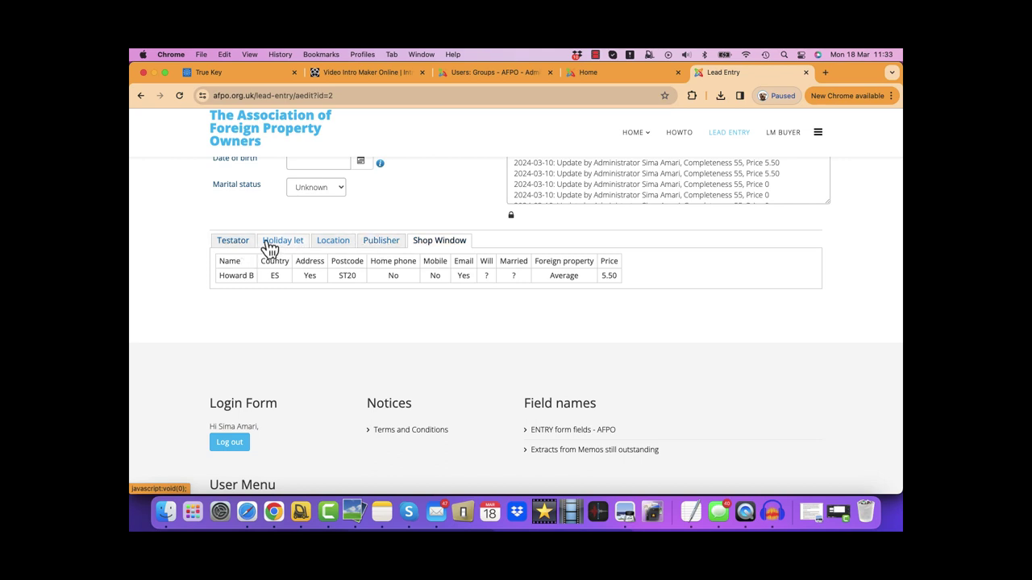
Revisit the Publisher and Location sections, and read the Holiday let section down to Buyer notes.
left_click(382, 249)
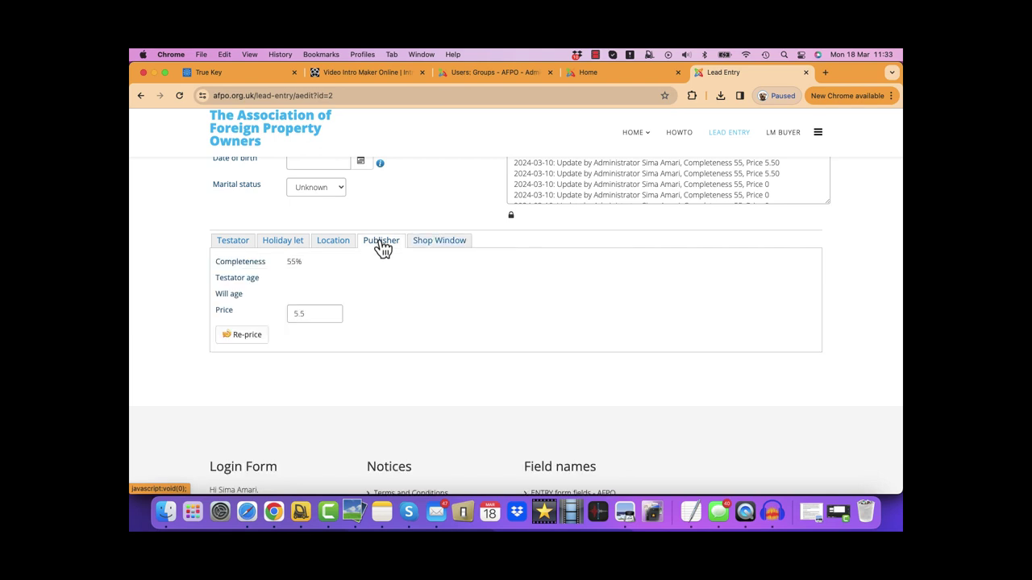
left_click(339, 249)
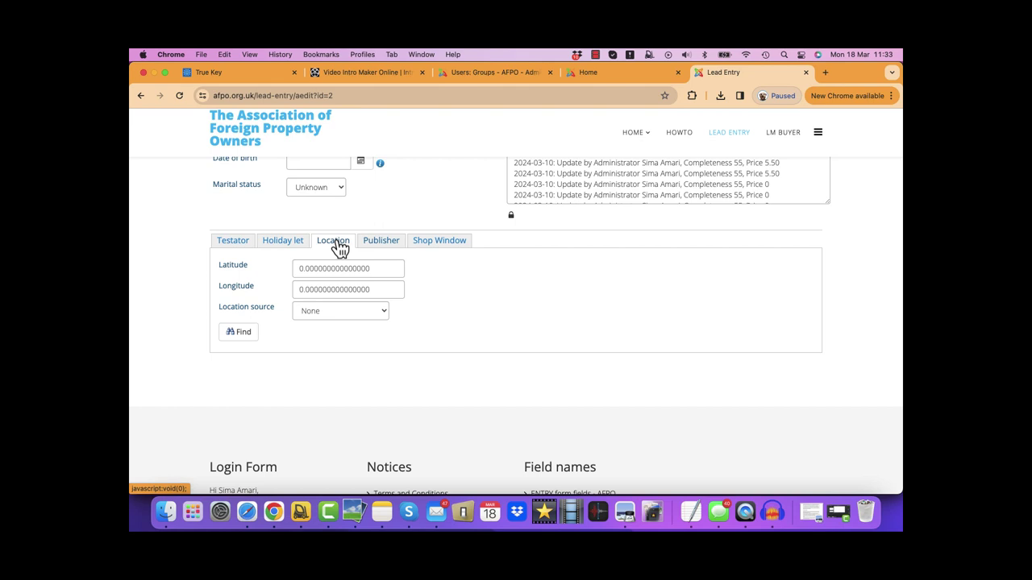
left_click(284, 247)
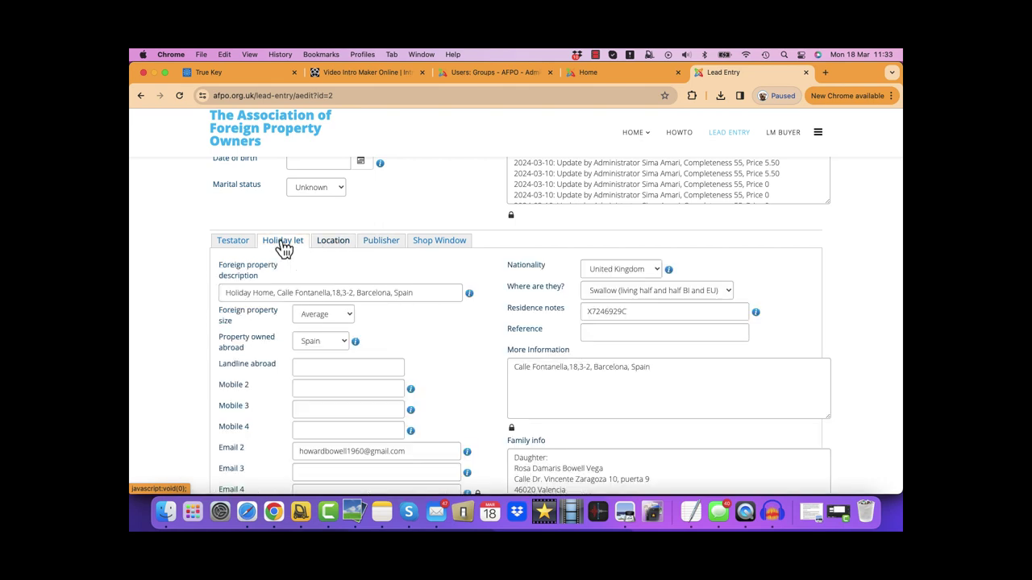
scroll(284, 247, "down", 3)
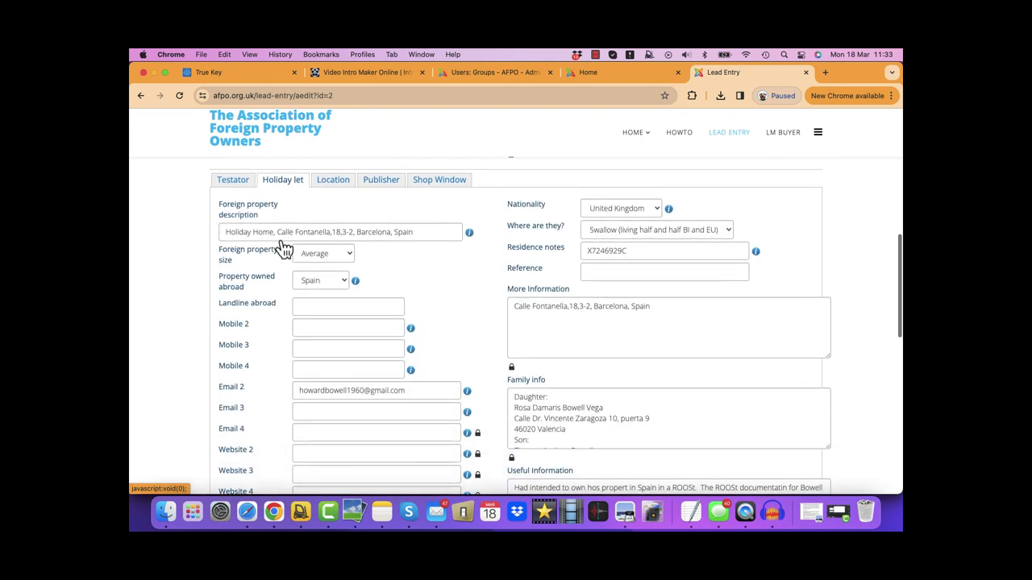
scroll(283, 248, "down", 5)
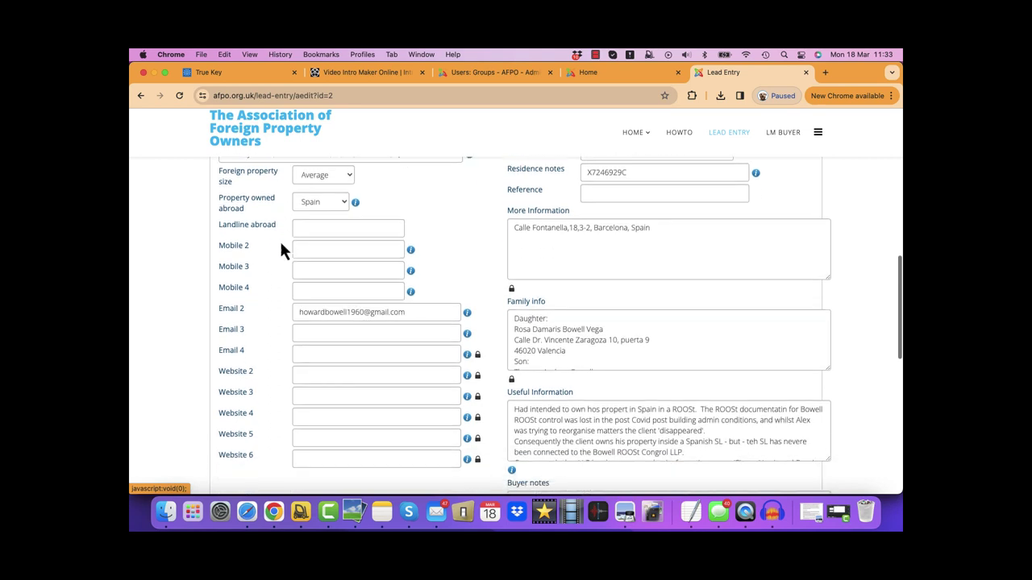
scroll(280, 239, "down", 2)
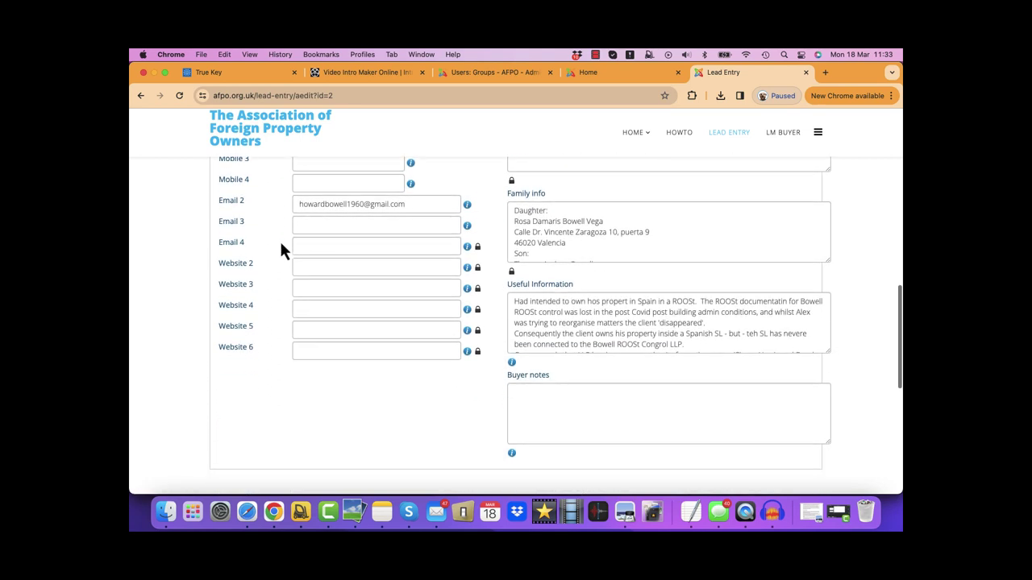
Read the Family info and Useful Information notes in the client record's Holiday let section.
scroll(532, 253, "down", 4)
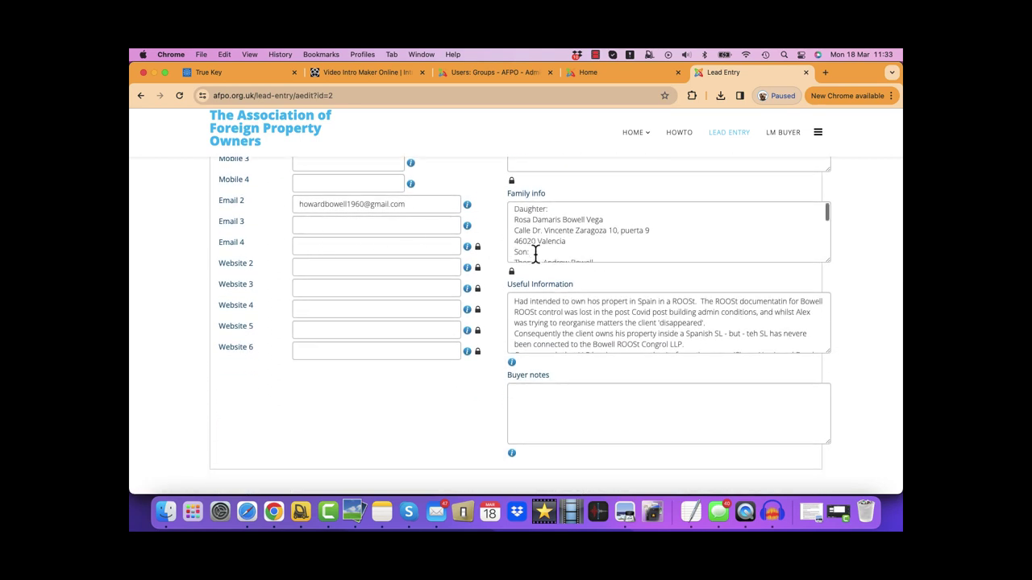
scroll(535, 254, "up", 4)
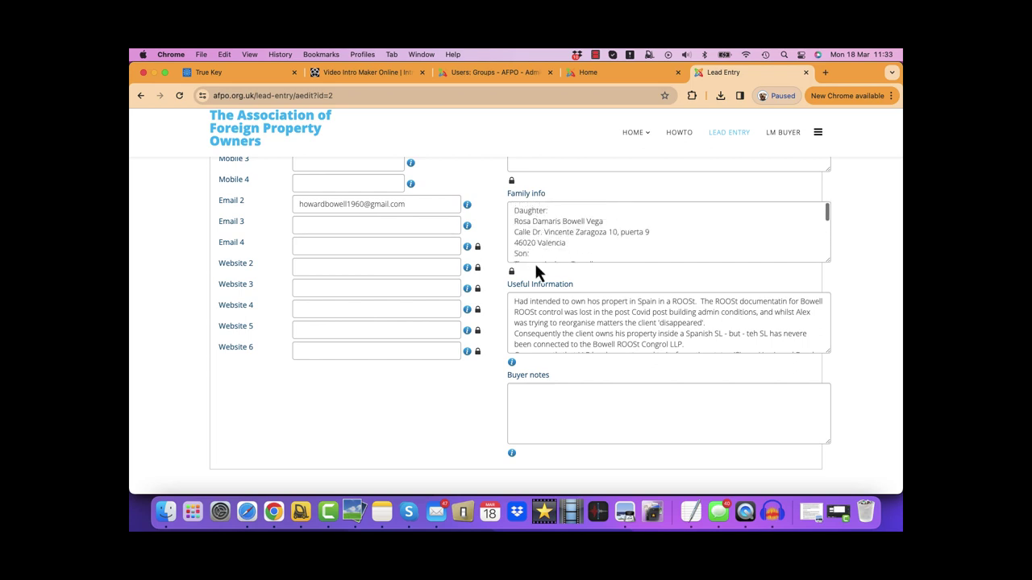
scroll(500, 310, "down", 4)
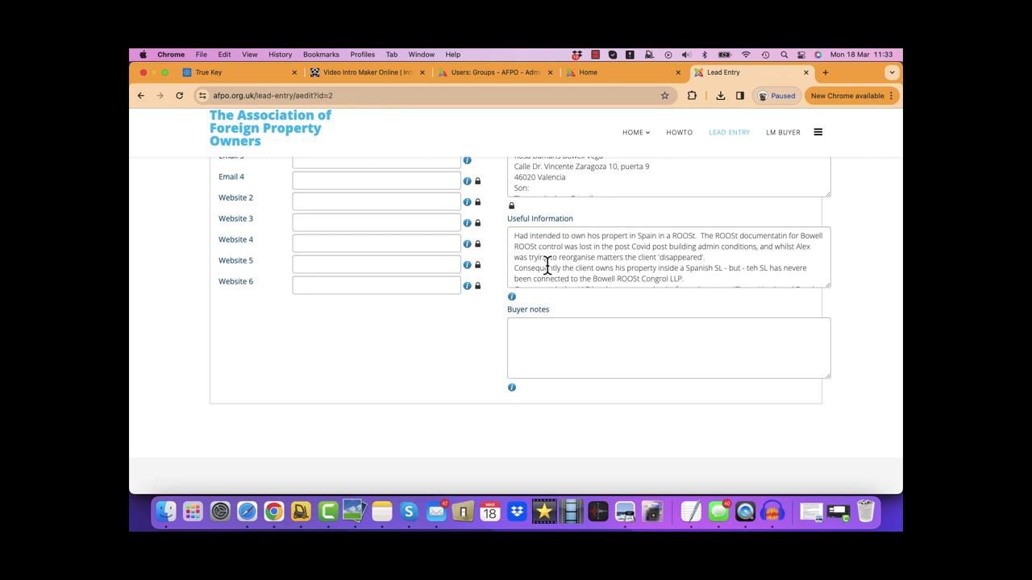
scroll(547, 265, "down", 3)
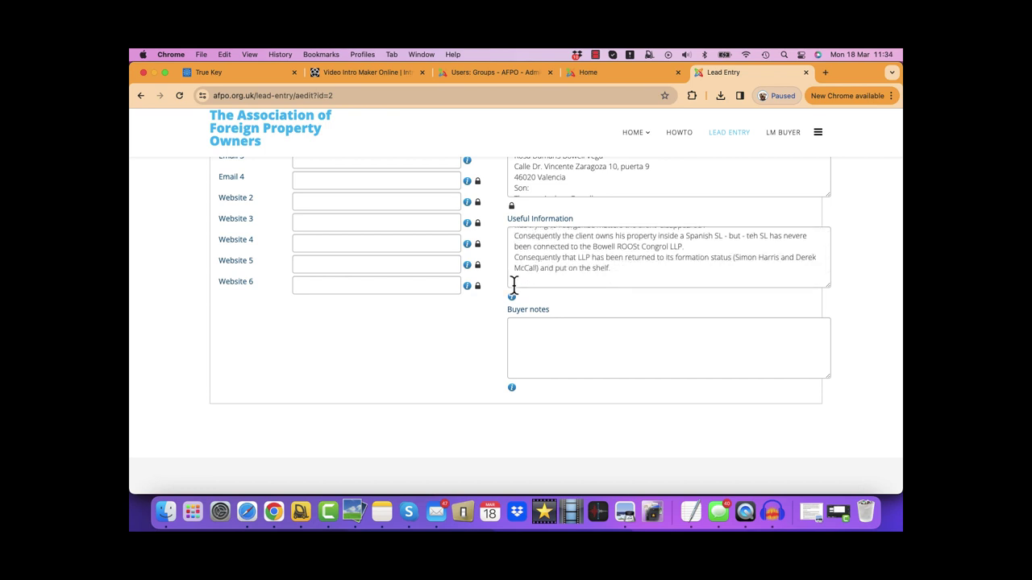
scroll(494, 319, "up", 4)
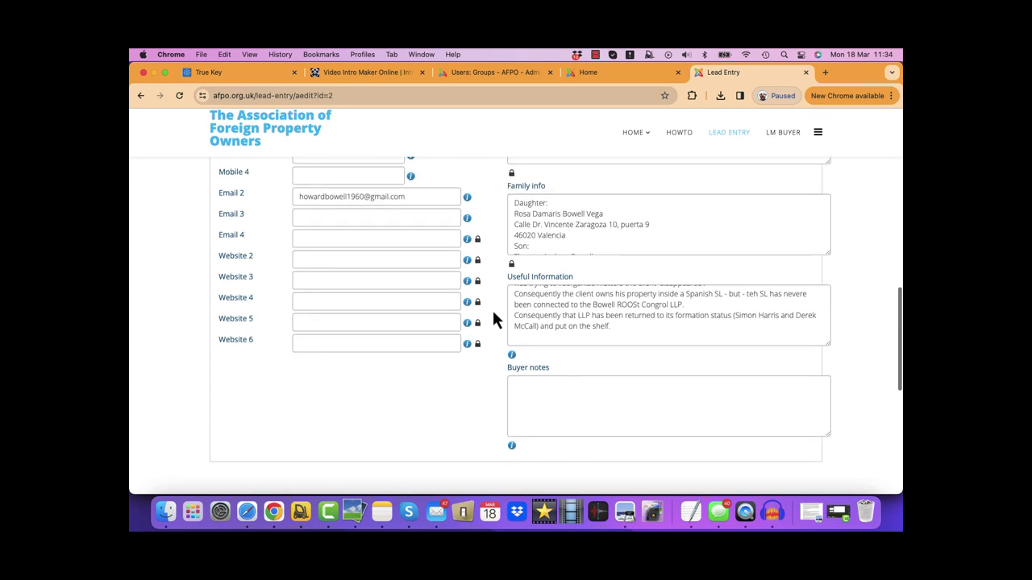
Review the client record's History log down to its earliest update entry.
scroll(493, 320, "up", 10)
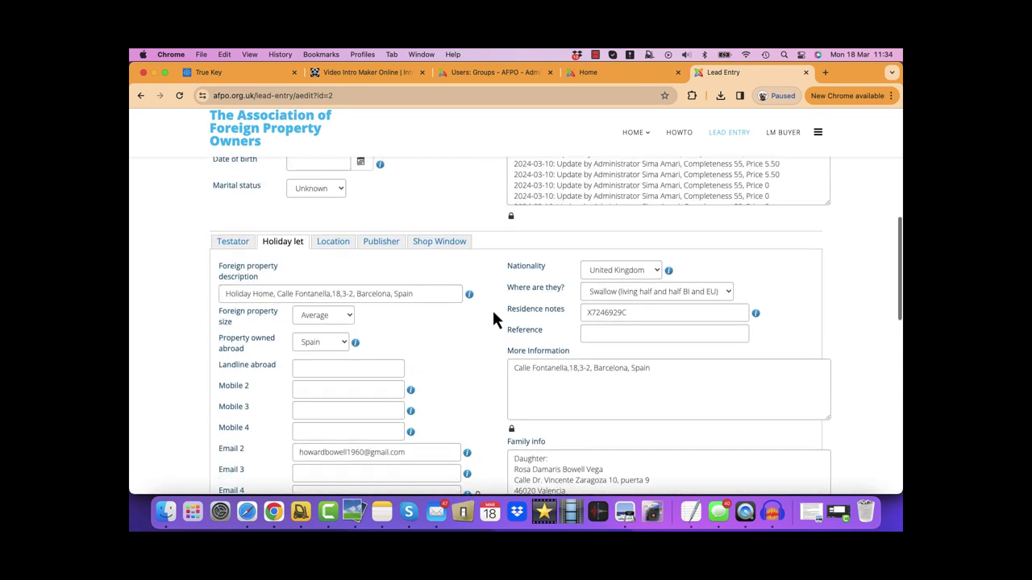
scroll(494, 315, "up", 3)
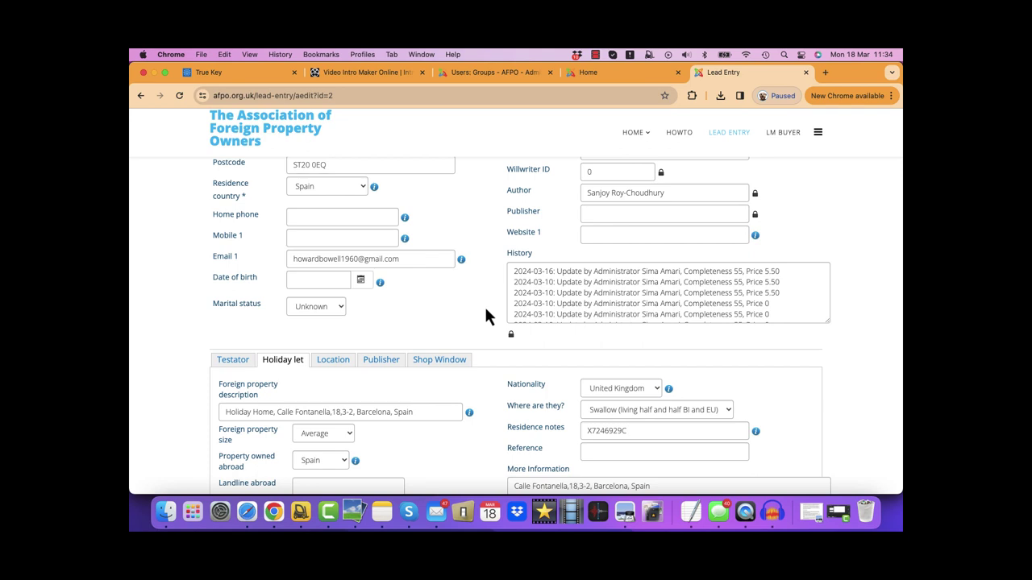
scroll(569, 297, "down", 3)
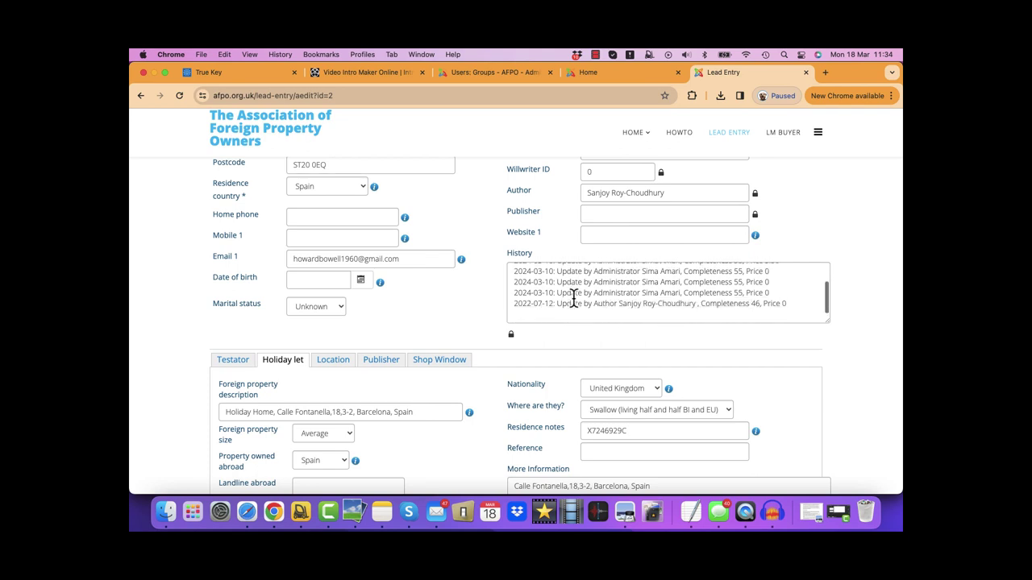
scroll(491, 308, "up", 5)
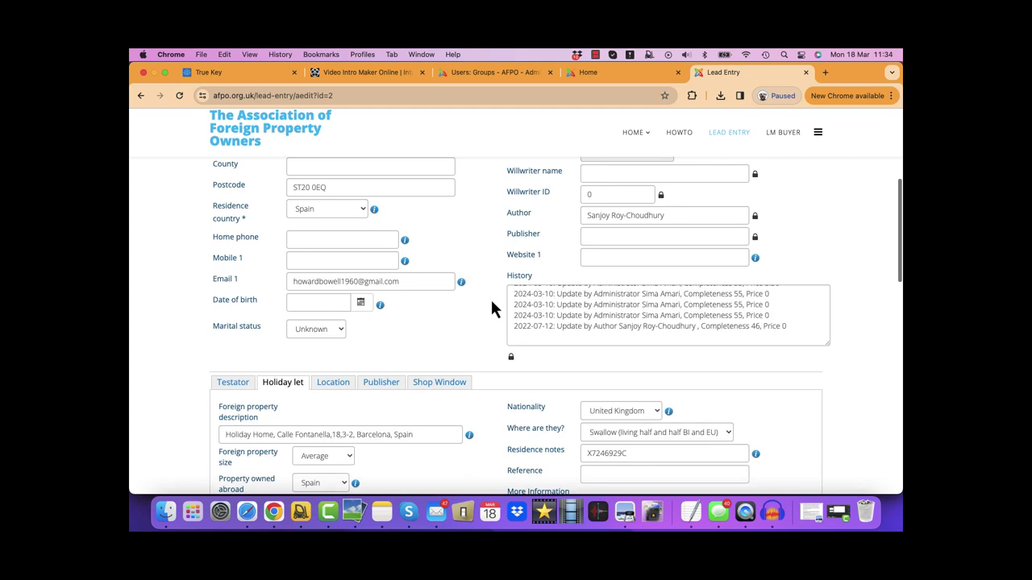
Look over the client's general details once more, and save and close the record.
scroll(492, 306, "up", 3)
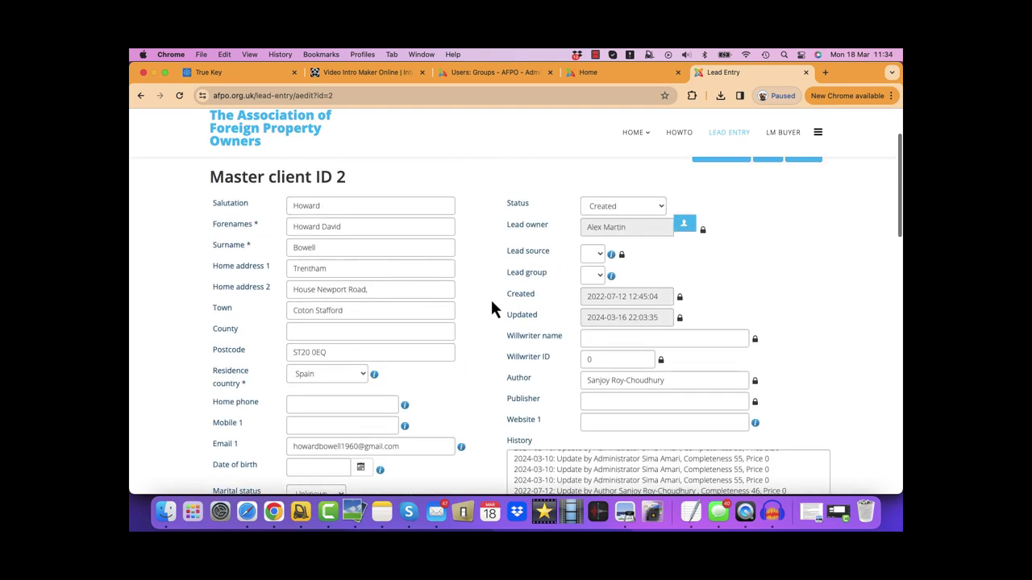
scroll(492, 304, "down", 2)
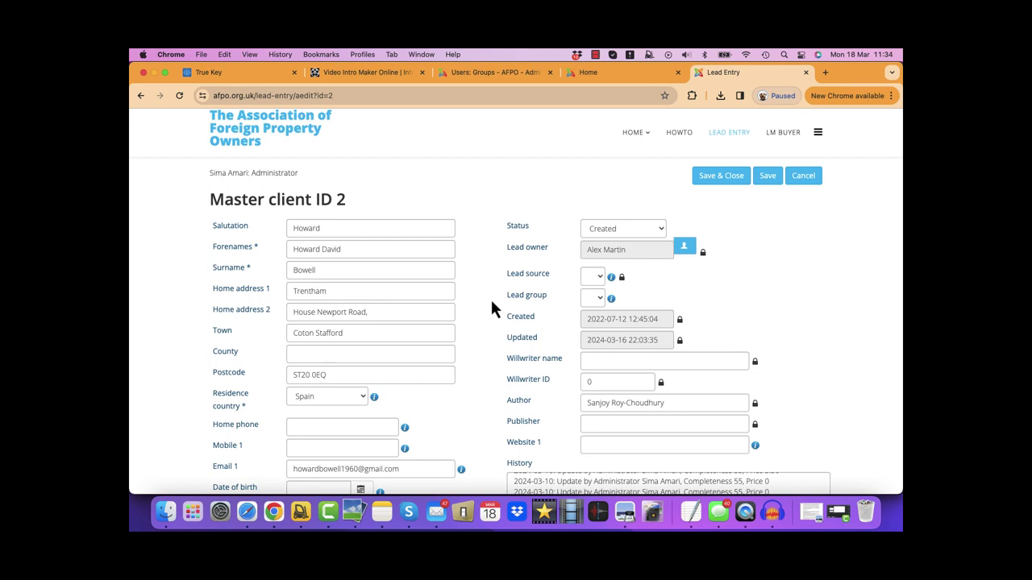
scroll(491, 303, "down", 2)
scroll(492, 303, "up", 2)
scroll(492, 306, "up", 1)
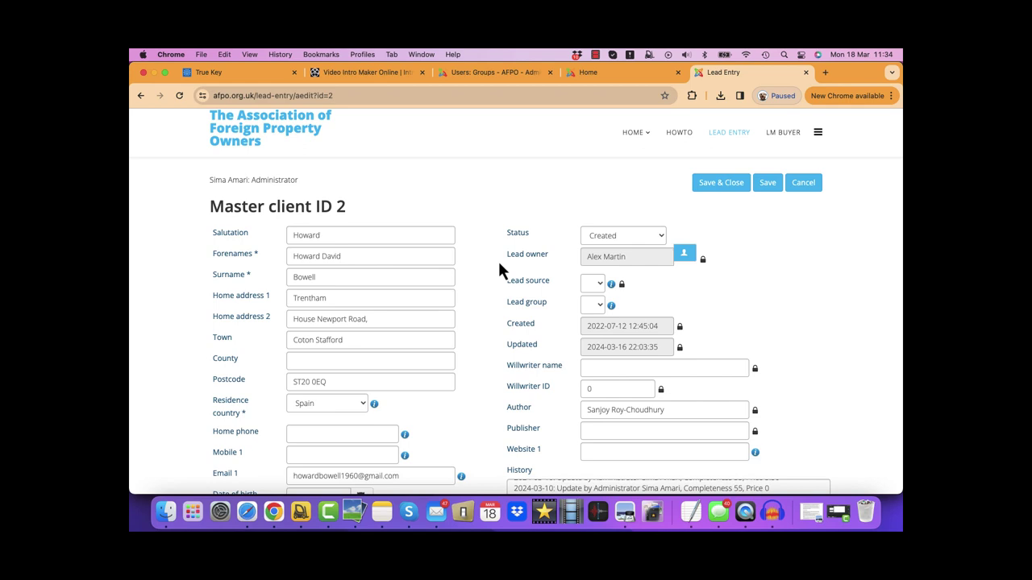
left_click(721, 195)
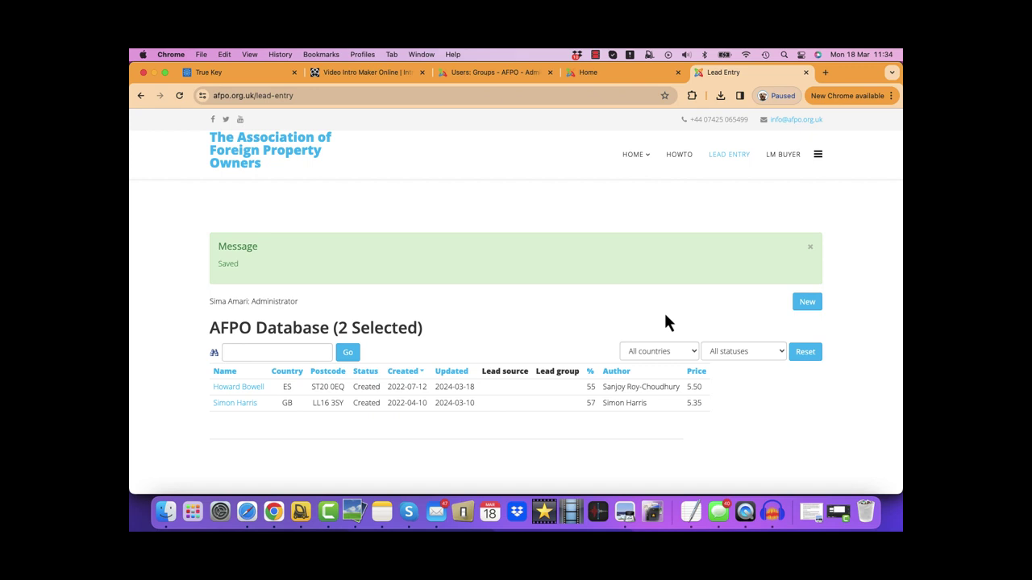
Activate the search field above the AFPO Database client list.
left_click(253, 352)
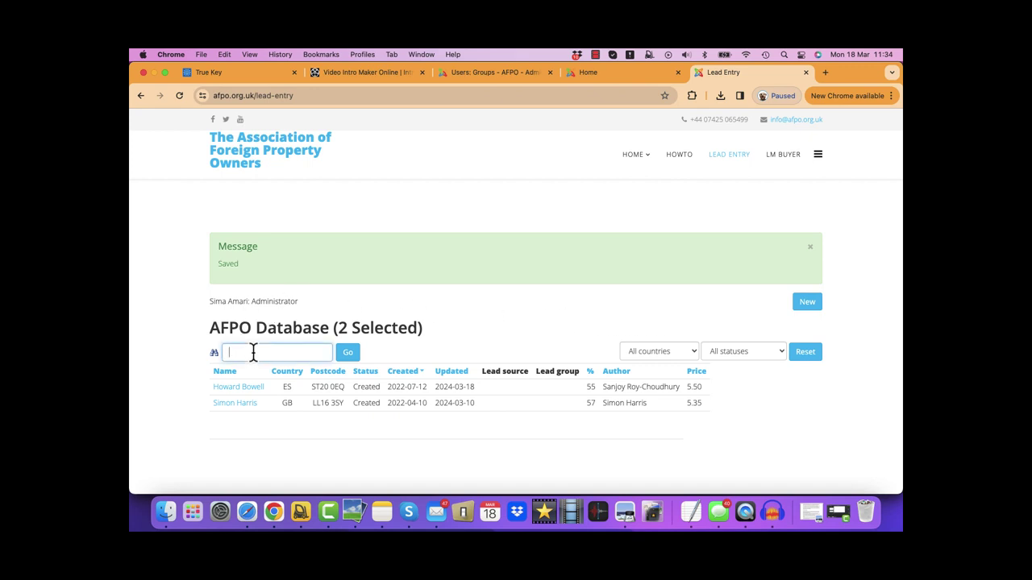